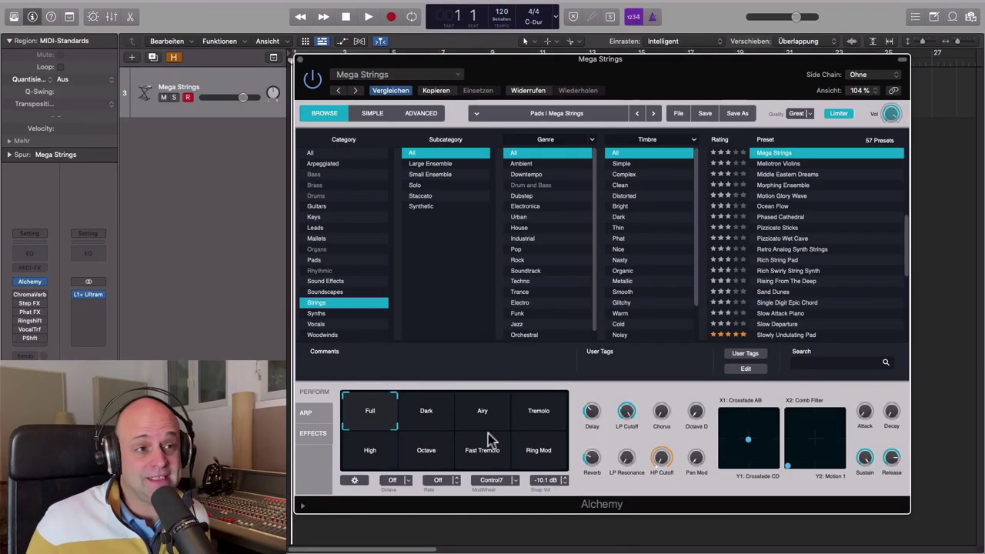
Step: Review the effects section of the Alchemy instrument on the Mega Strings track and close its window
left_click(315, 435)
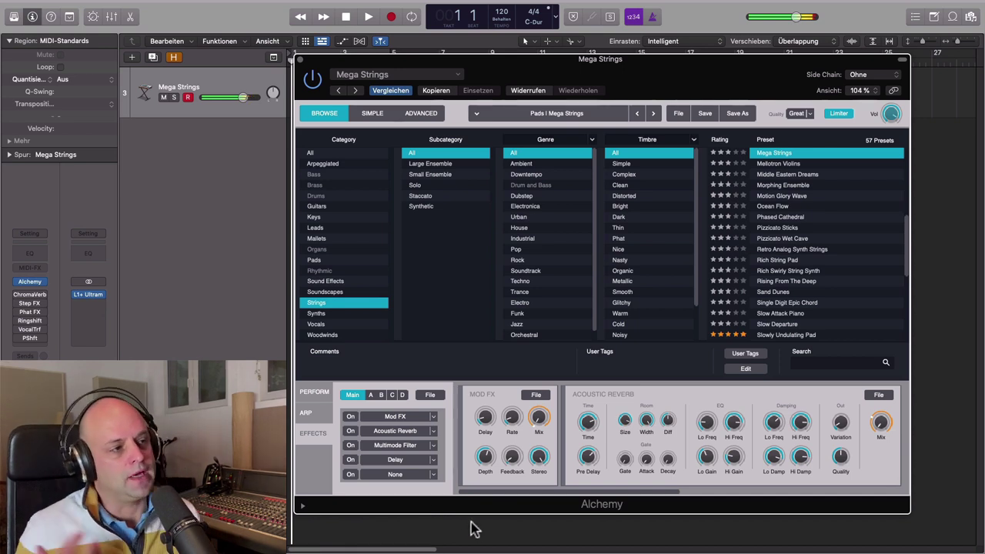
left_click(300, 60)
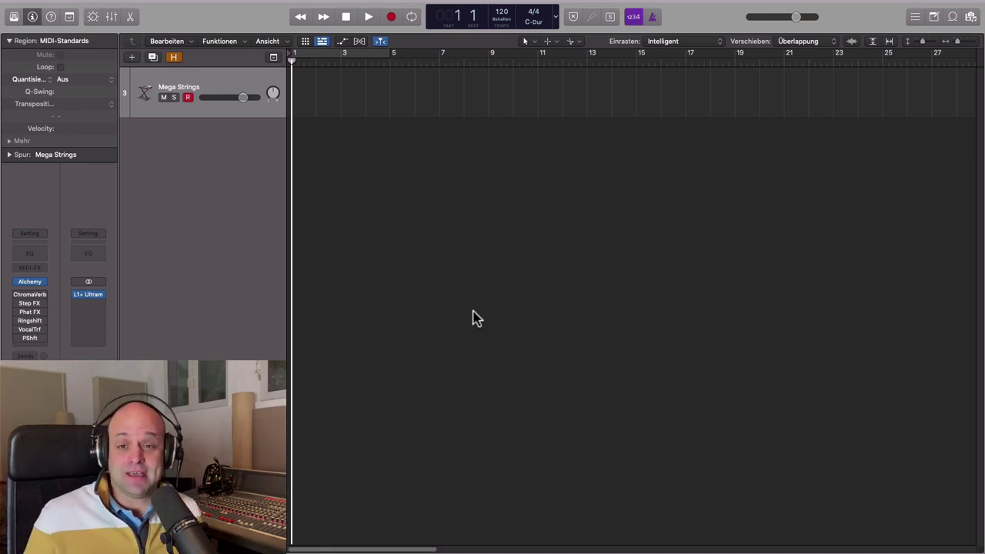
Step: Open ChromaVerb on the Mega Strings track and look at its main and detail settings
left_click(31, 300)
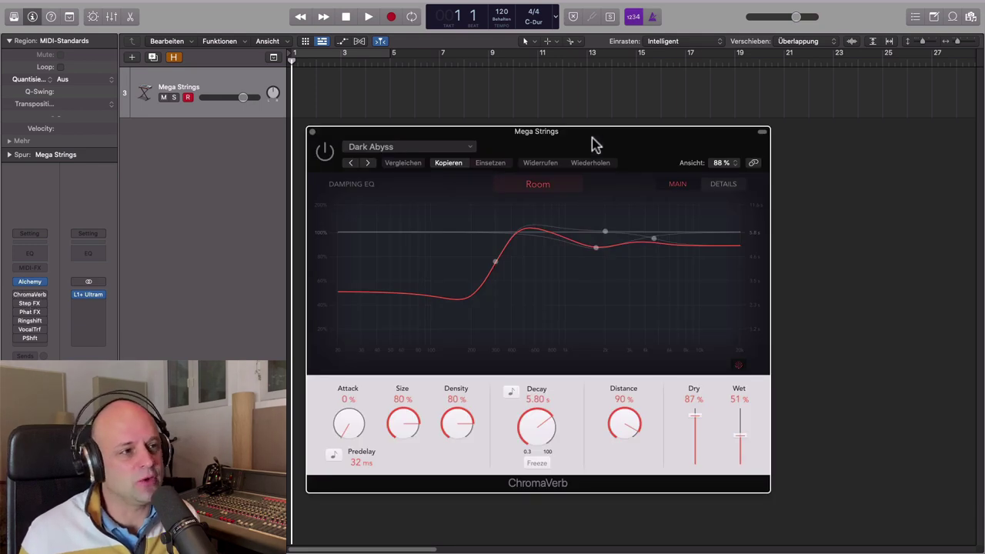
left_click_drag(590, 134, 638, 112)
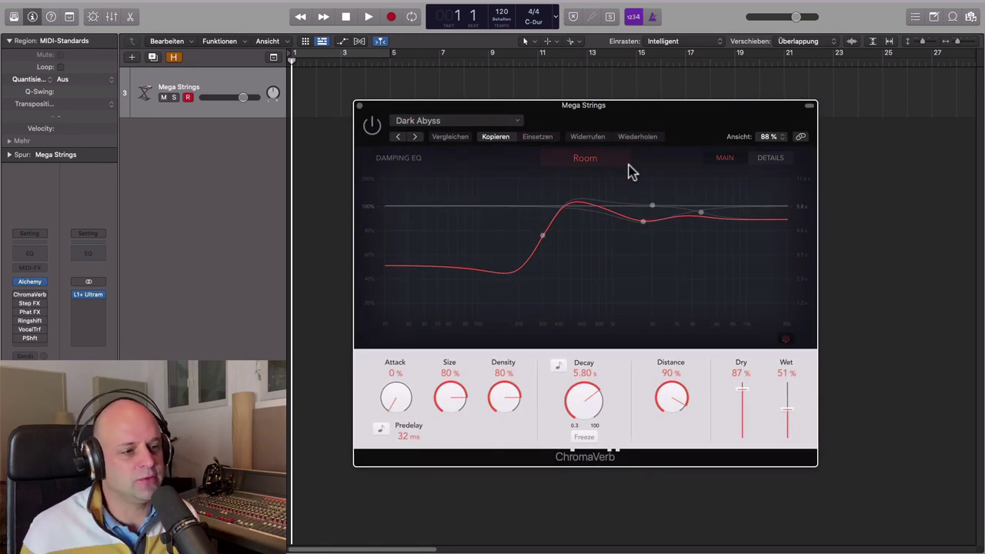
left_click(772, 159)
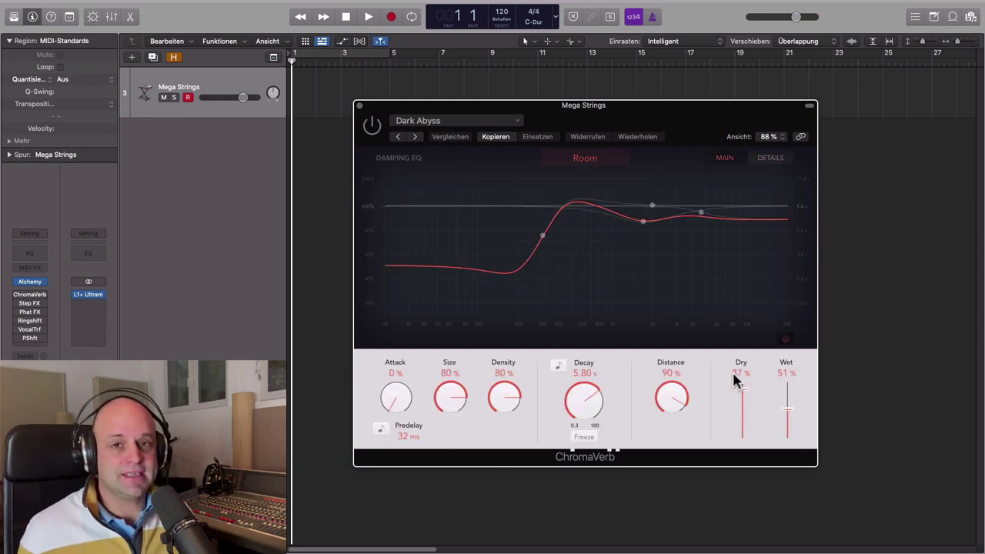
left_click(774, 159)
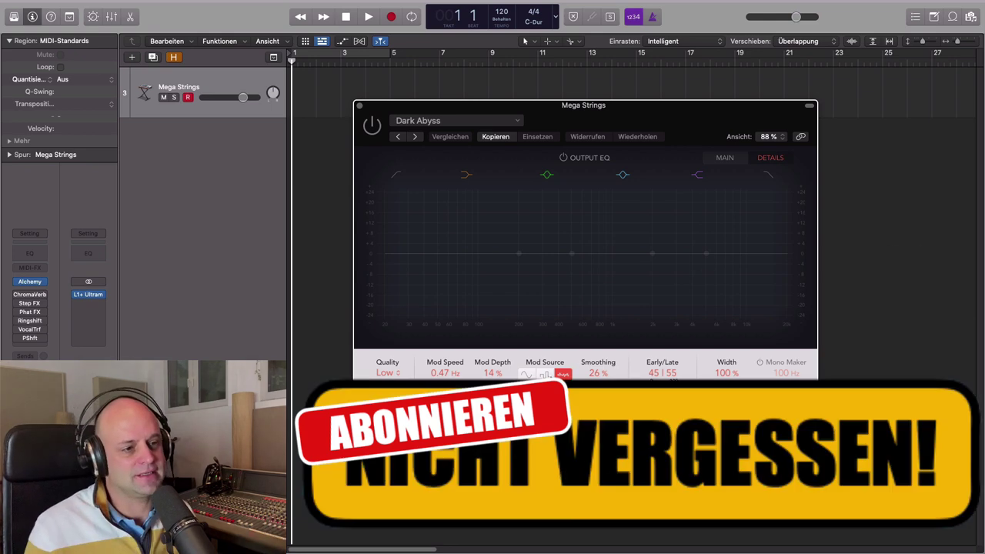
Step: Set ChromaVerb's decay to 8.00 s and return to its detail settings
left_click(720, 158)
mouse_move(569, 415)
left_mouse_down()
mouse_move(594, 388)
mouse_move(582, 424)
mouse_move(585, 415)
left_mouse_up()
left_click(770, 162)
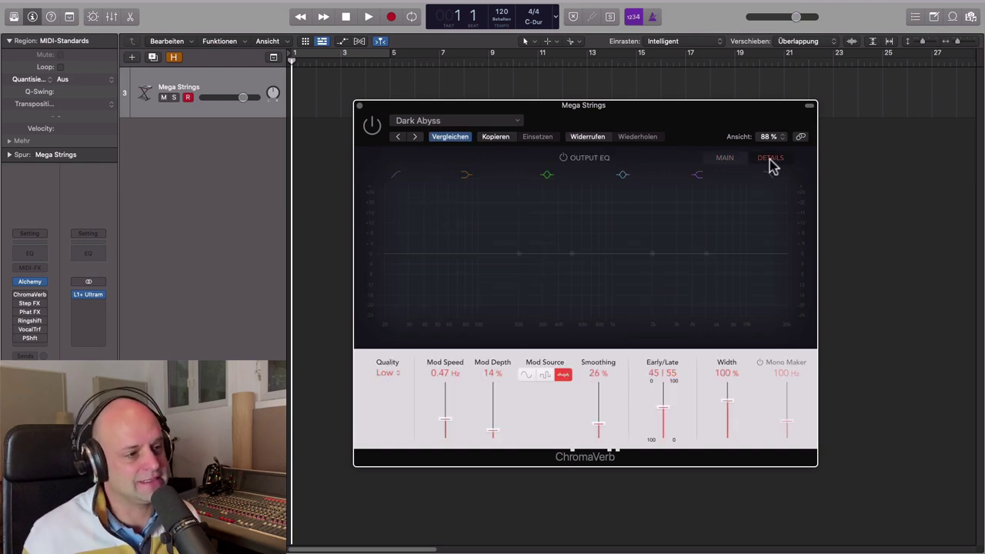
Step: Activate ChromaVerb and raise its modulation speed to 2.40 Hz and modulation depth to 55%
left_click(373, 126)
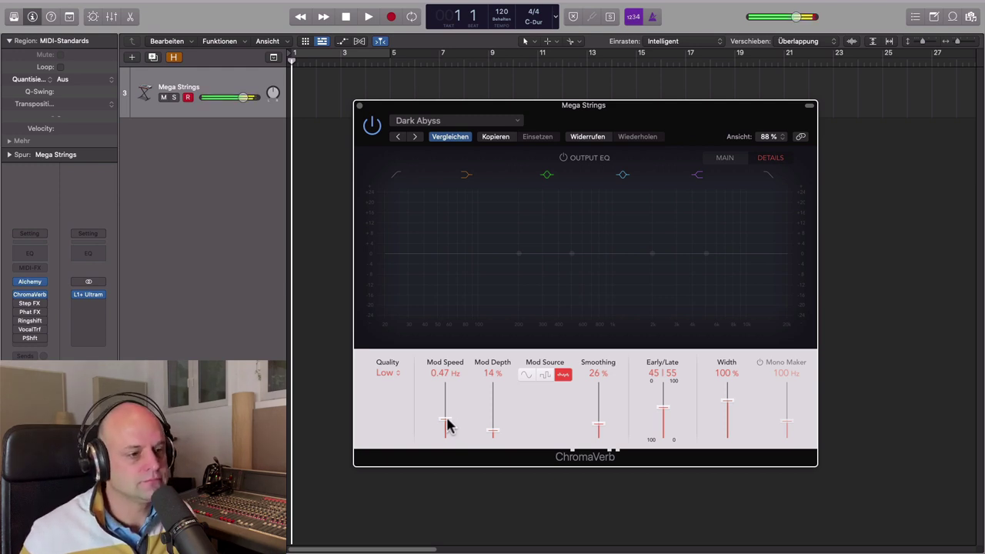
left_click_drag(446, 421, 451, 401)
left_click_drag(493, 433, 457, 404)
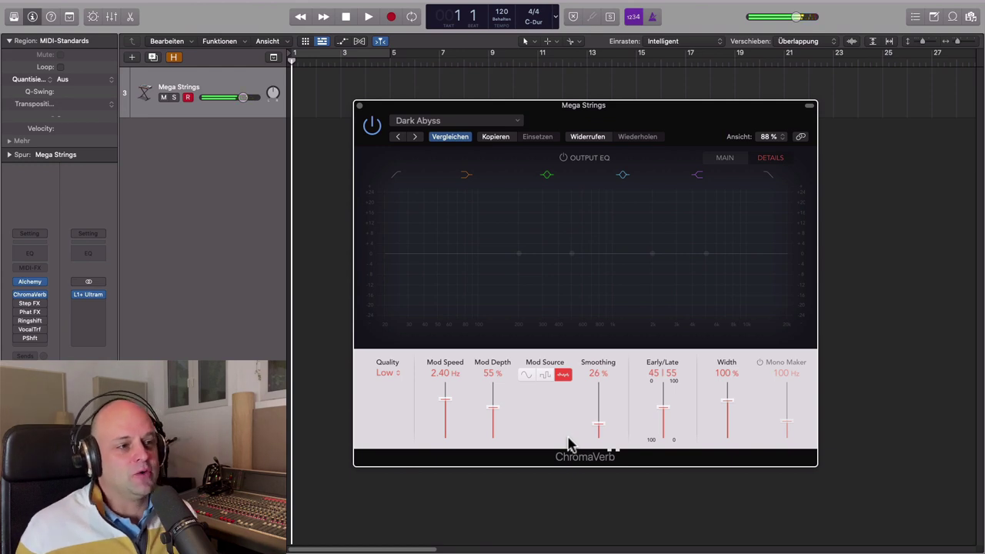
Step: Check ChromaVerb's main and detail settings, compare the sound with the reverb bypassed and active, and close its window
left_click(725, 159)
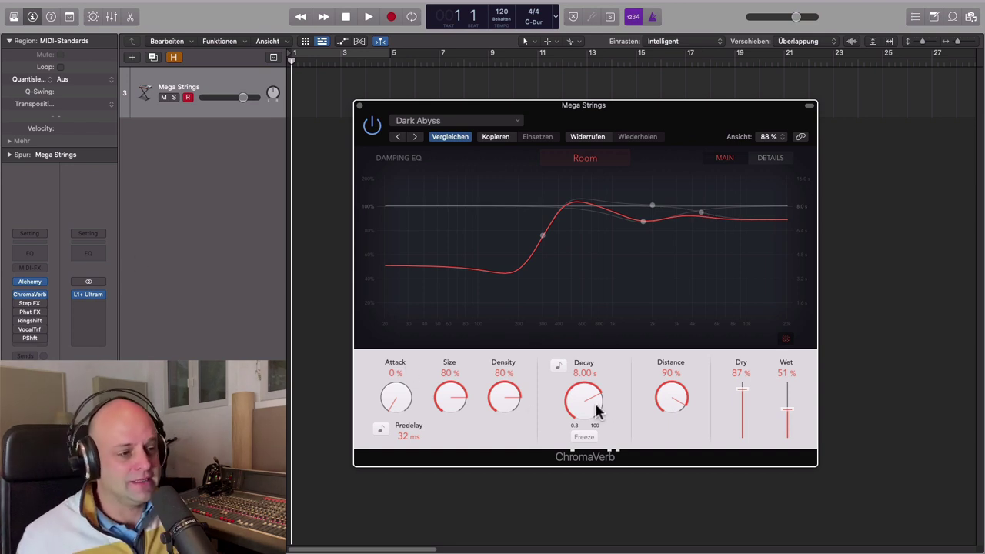
left_click(774, 159)
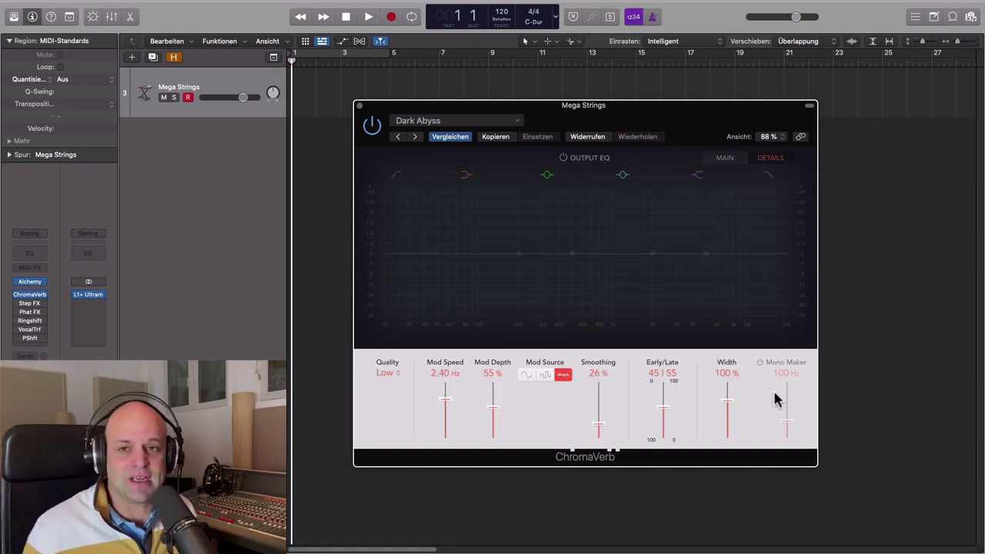
left_click(371, 125)
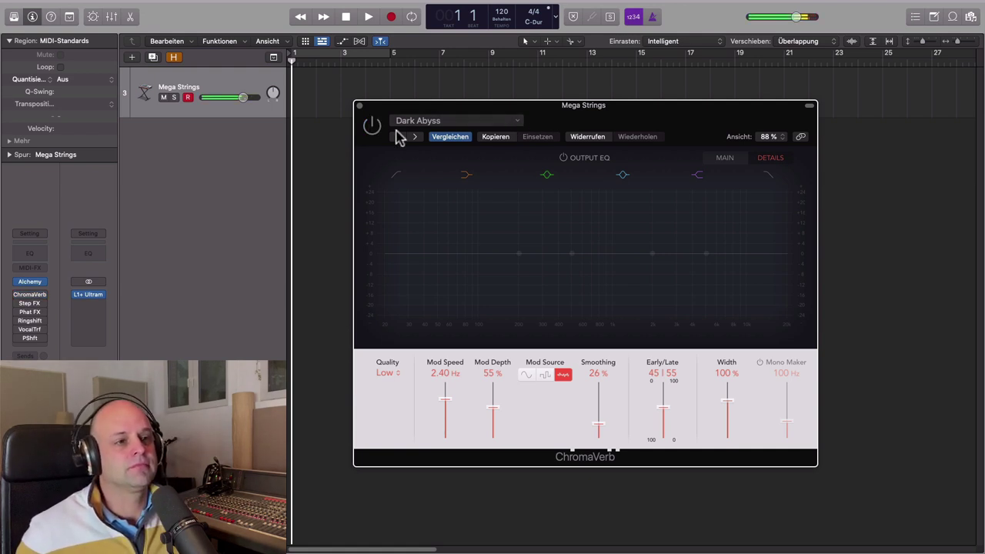
left_click(372, 125)
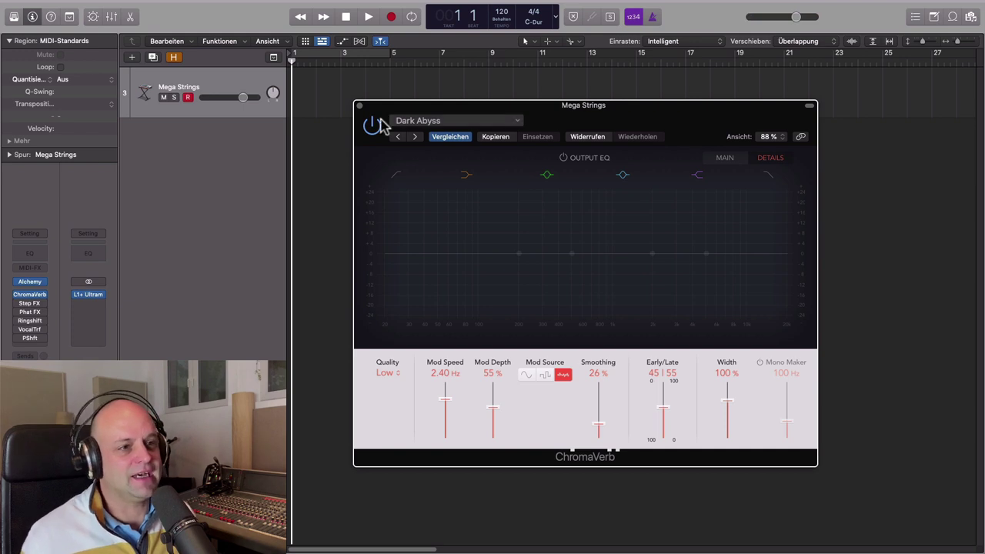
left_click(358, 106)
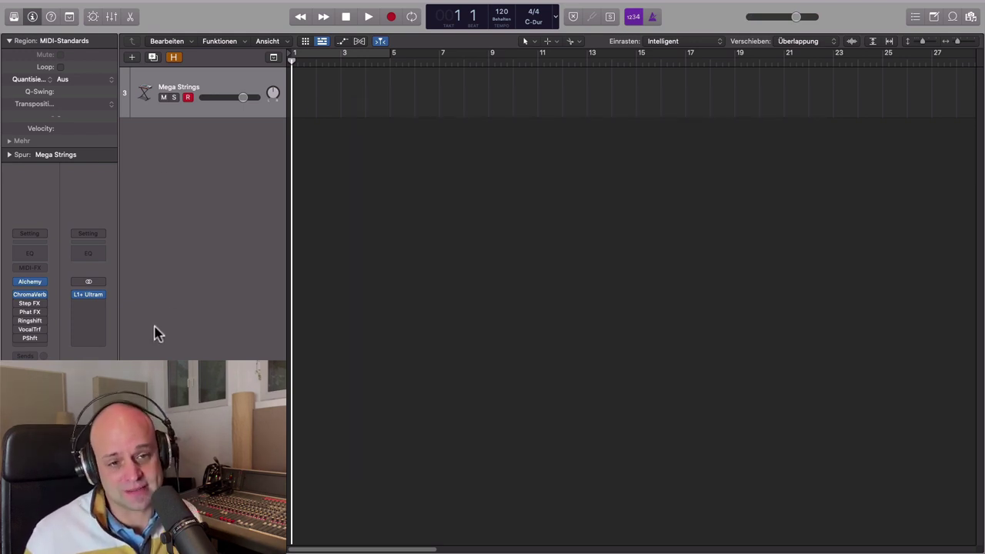
Step: Turn on the Mod FX section in Step FX with a higher mix, and bypass and close the plug-in
left_click(28, 307)
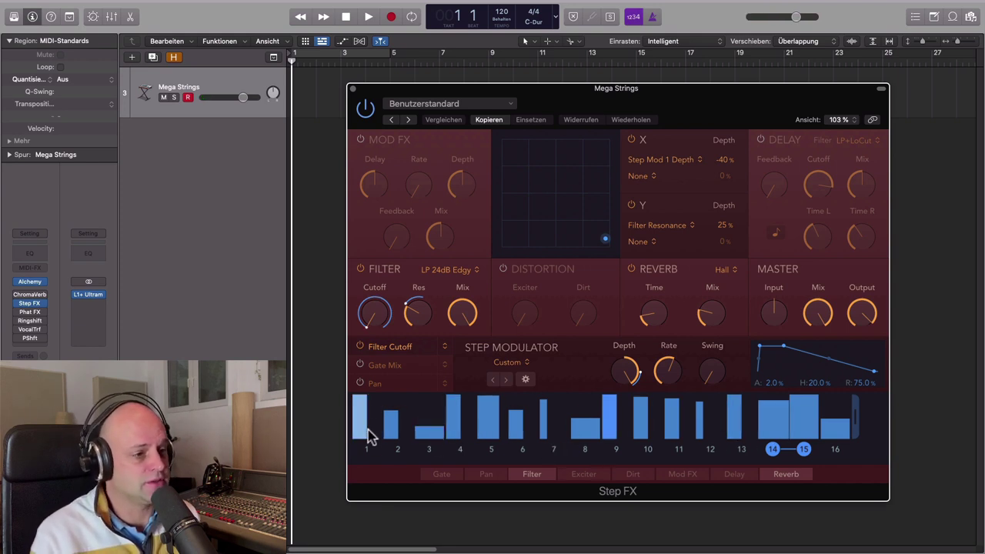
left_click(359, 142)
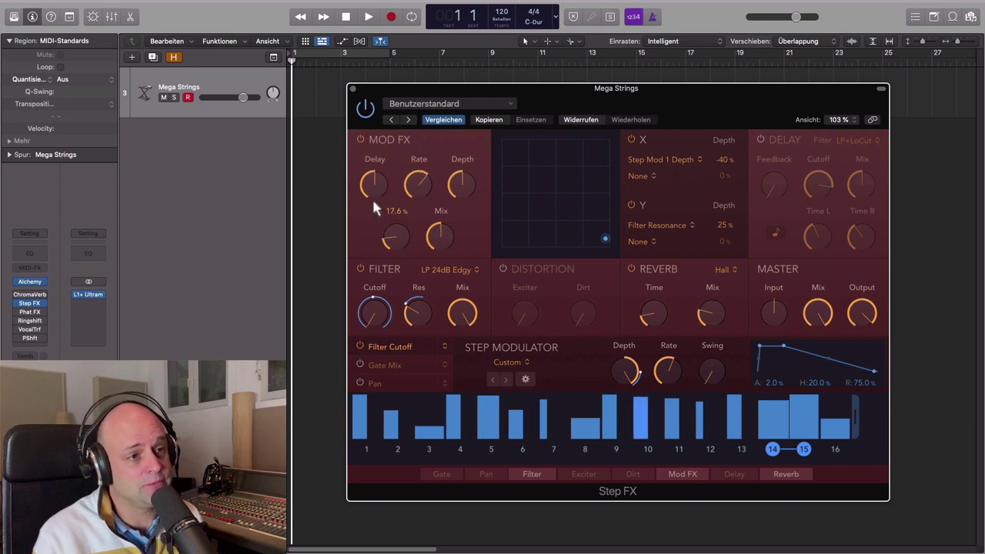
left_click_drag(437, 239, 440, 228)
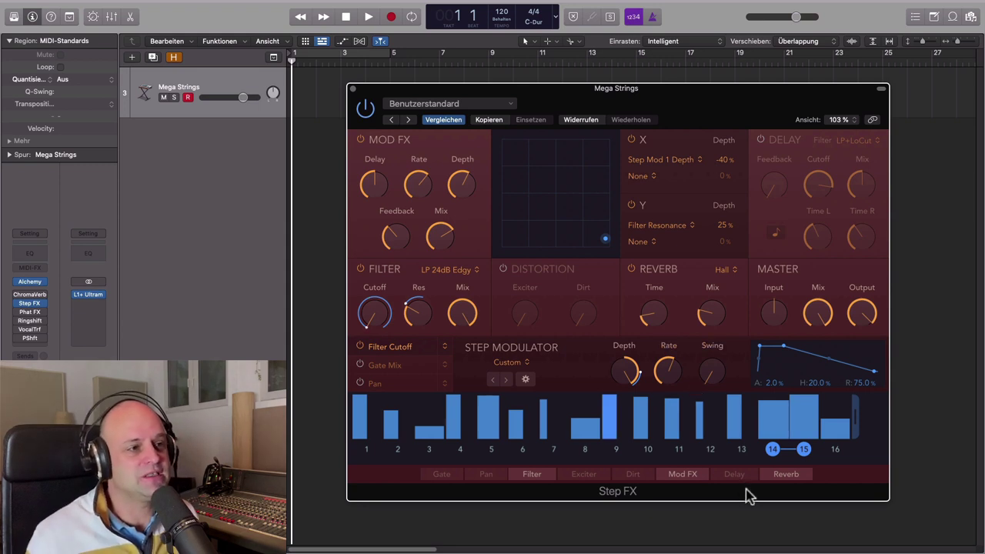
left_click(366, 111)
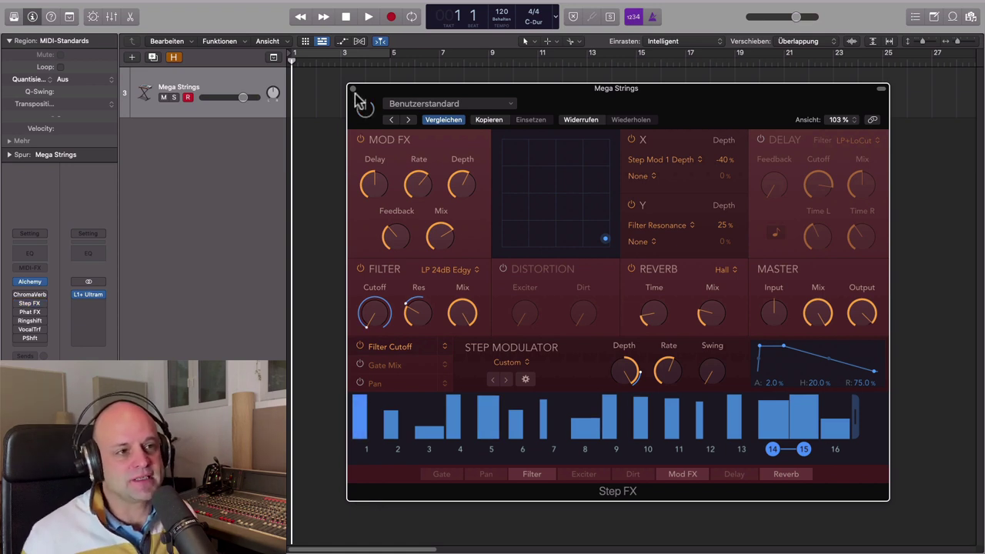
left_click(352, 90)
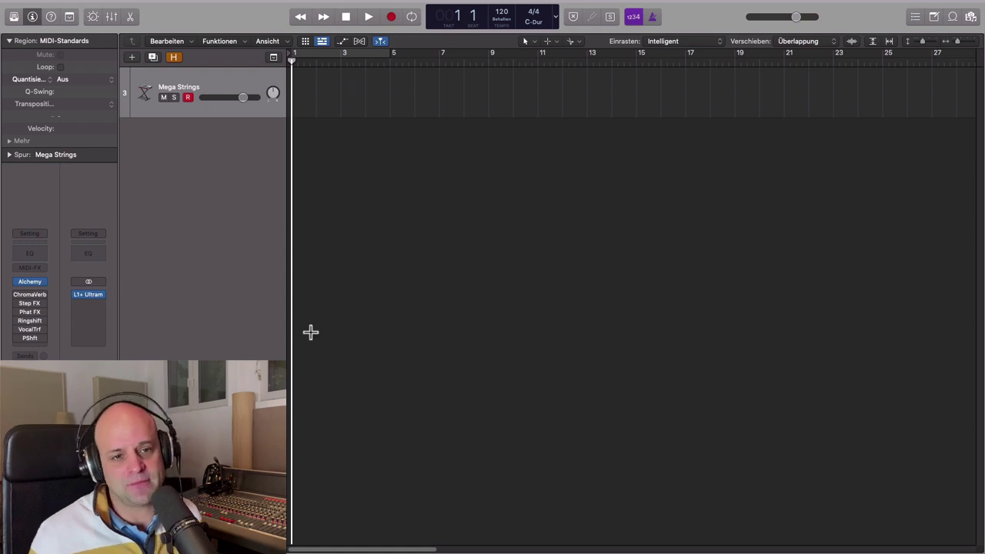
Step: Open Phat FX on the Mega Strings track and review its Synth presets
left_click(31, 313)
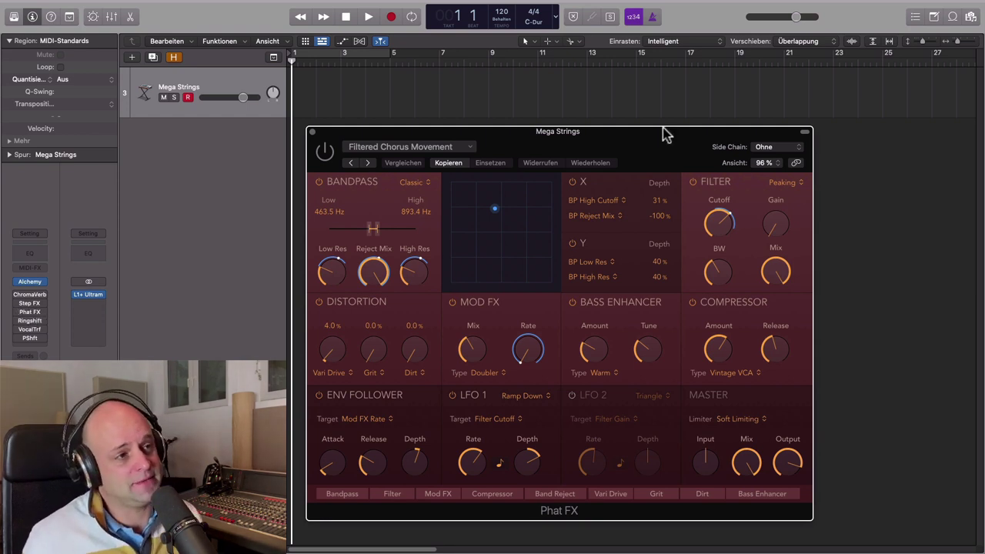
left_click_drag(663, 128, 696, 114)
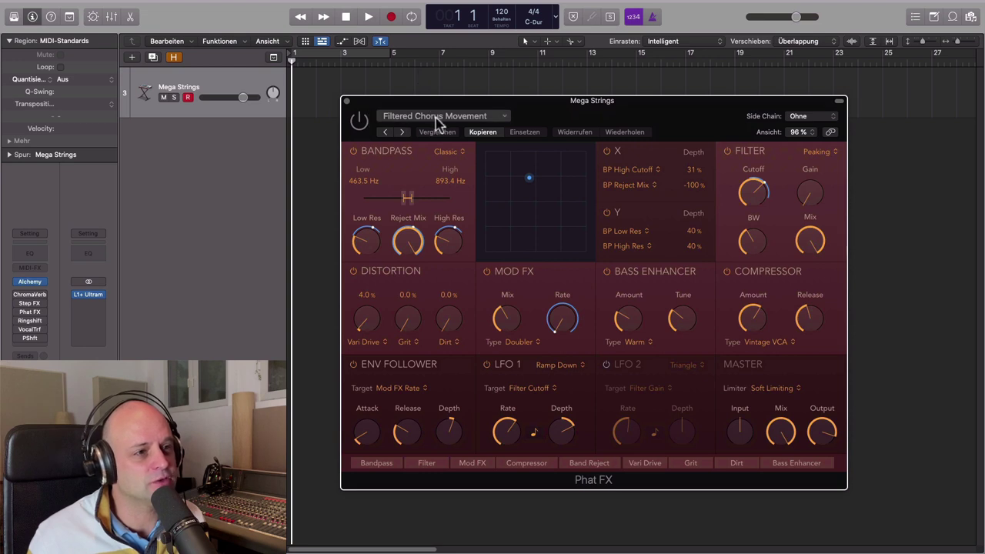
left_click(503, 117)
mouse_move(466, 337)
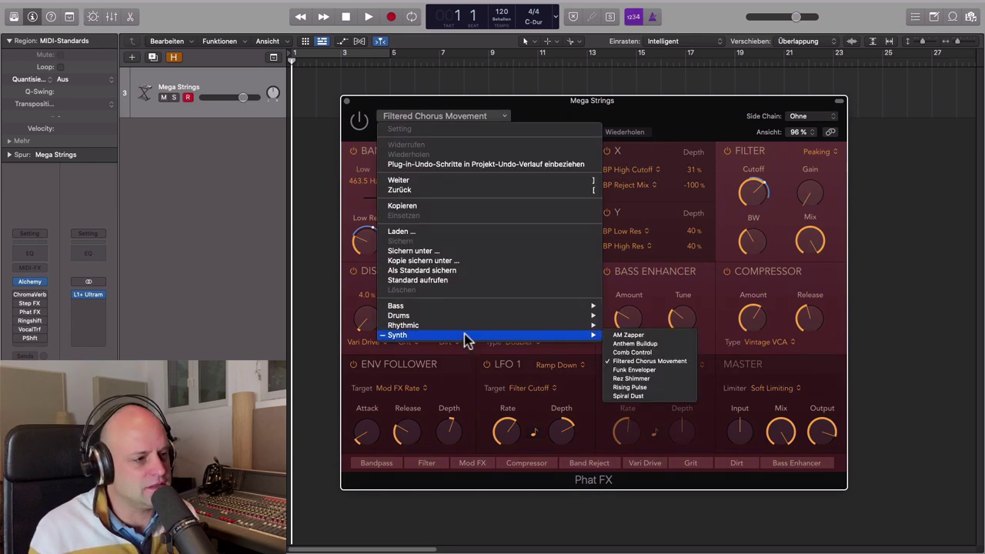
left_click(705, 119)
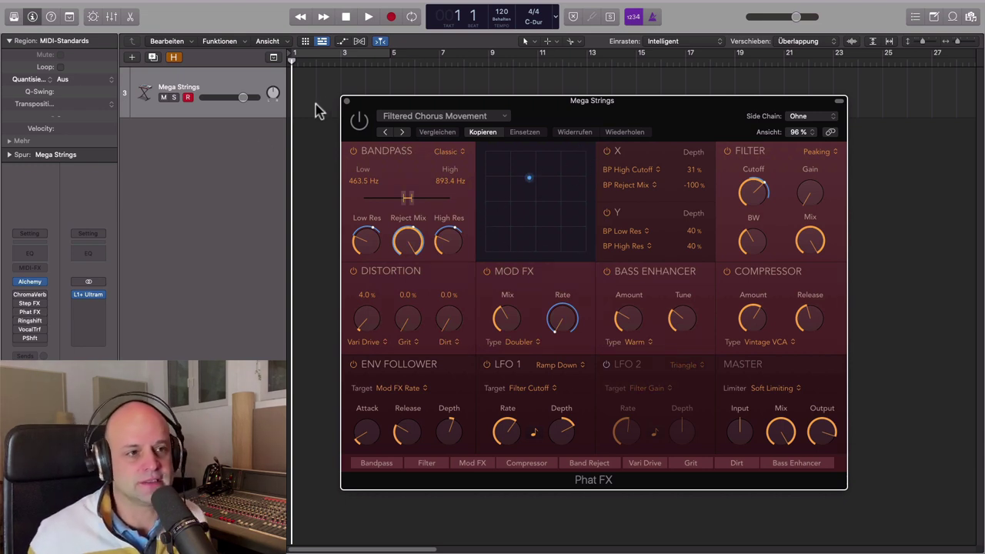
Step: Activate Phat FX, move its XY point to the pad's lower-left corner, and close the plug-in
left_click(363, 120)
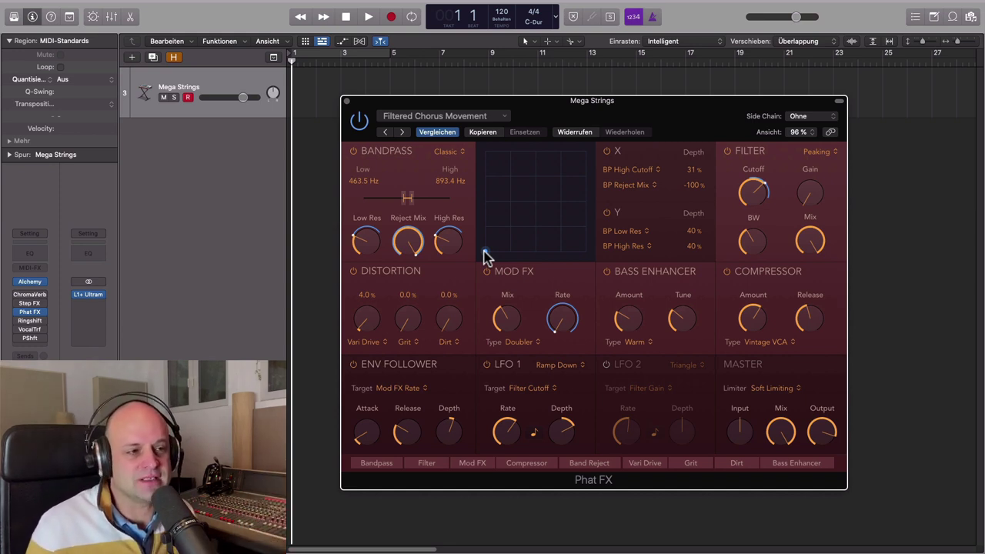
left_click(344, 102)
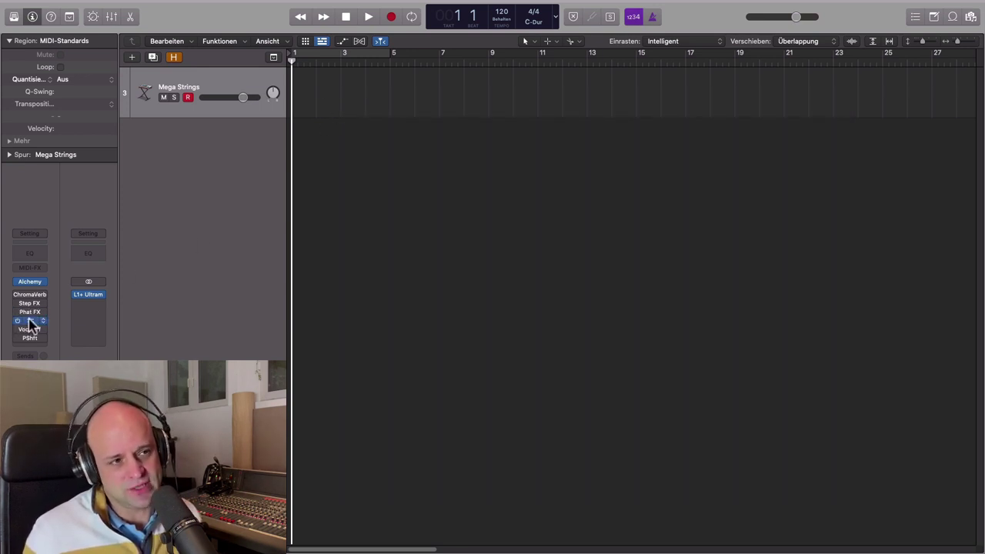
Step: Open Ringshifter on the Mega Strings track and enlarge its window to 129%
left_click(29, 321)
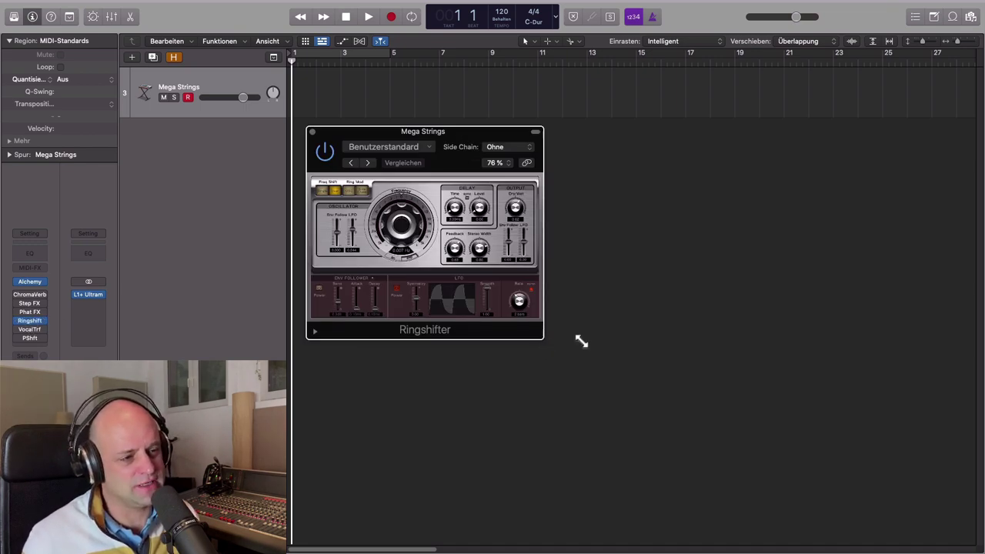
left_click_drag(581, 342, 706, 443)
left_click_drag(562, 159, 636, 160)
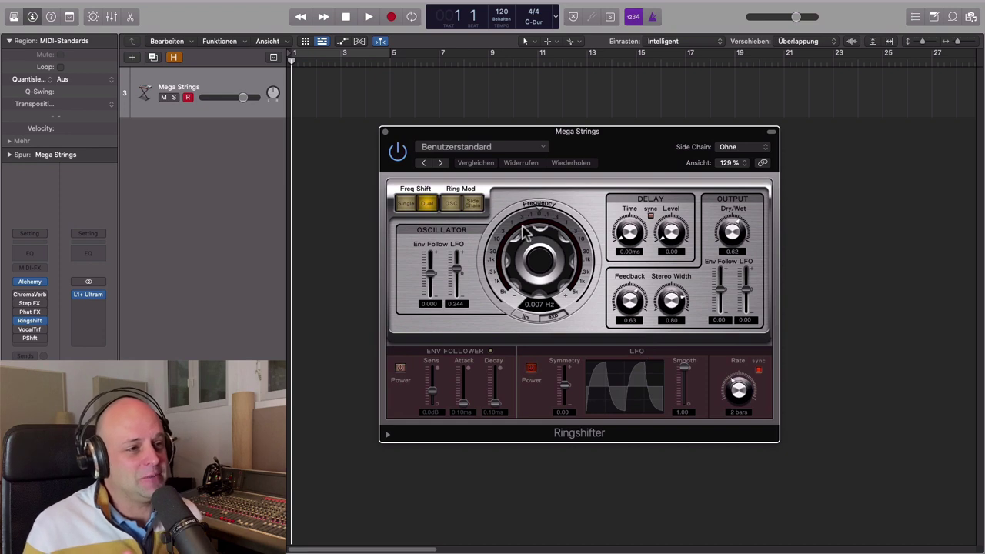
Step: Vary Ringshifter's frequency around zero, raise it to about 11.45 Hz, and turn it back down
left_click_drag(539, 252, 539, 254)
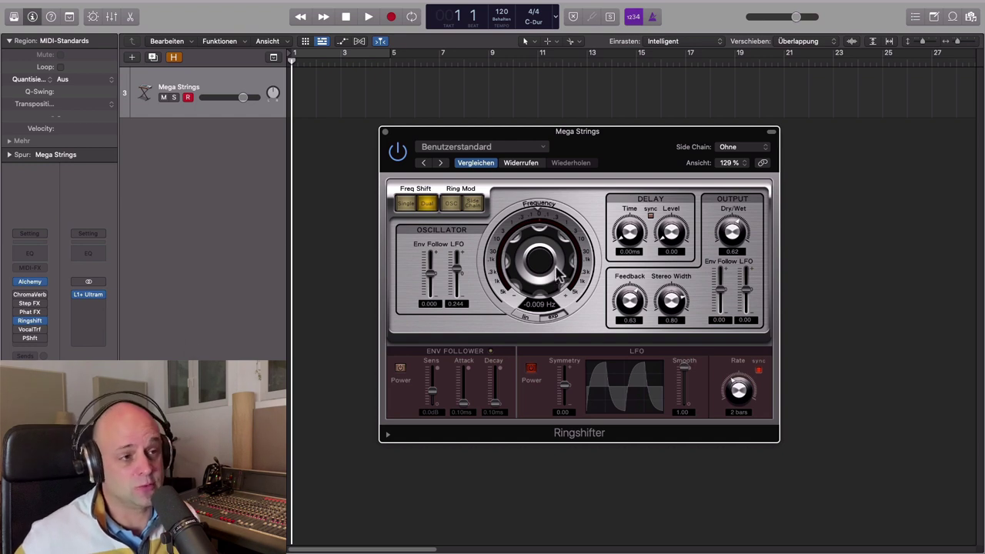
left_click_drag(543, 269, 544, 260)
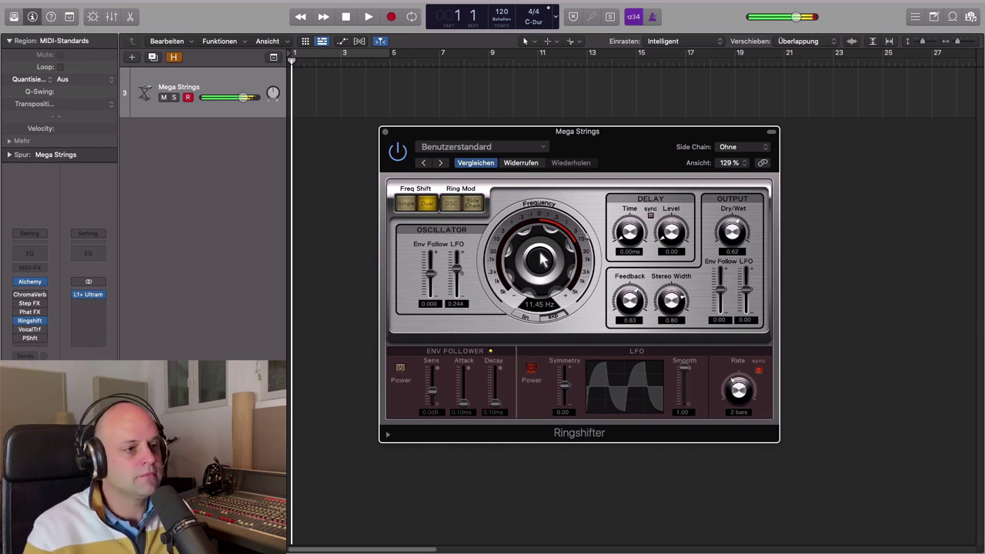
mouse_move(543, 260)
left_mouse_down()
mouse_move(538, 284)
mouse_move(543, 259)
mouse_move(543, 270)
left_mouse_up()
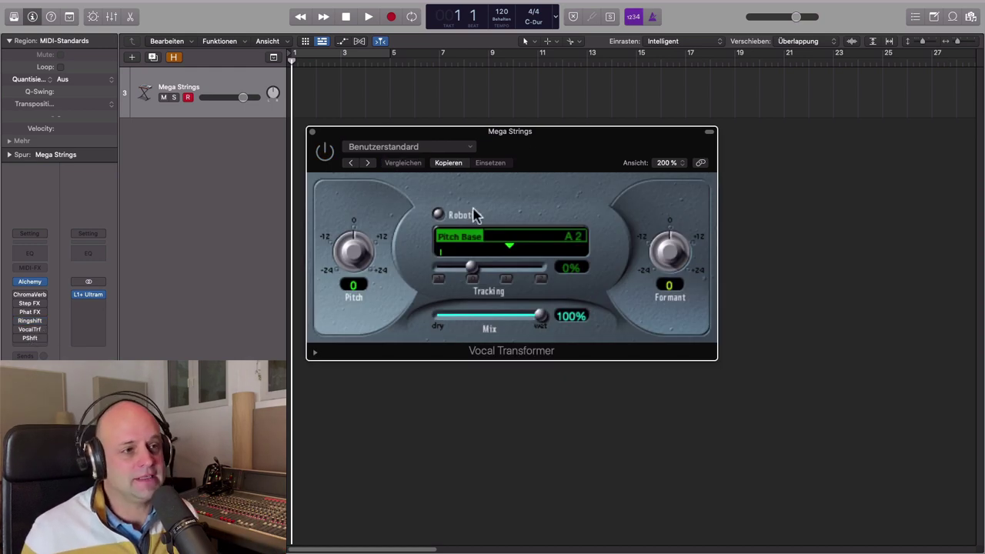
Step: Reposition the Vocal Transformer window and browse the older-version plug-ins available for the track's empty insert slot
left_click_drag(536, 154, 622, 133)
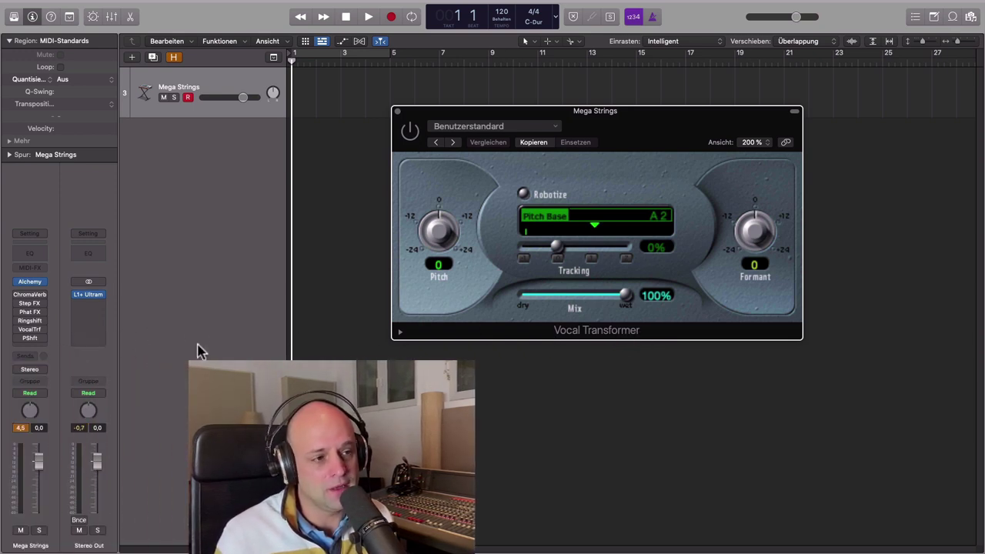
left_click(32, 350)
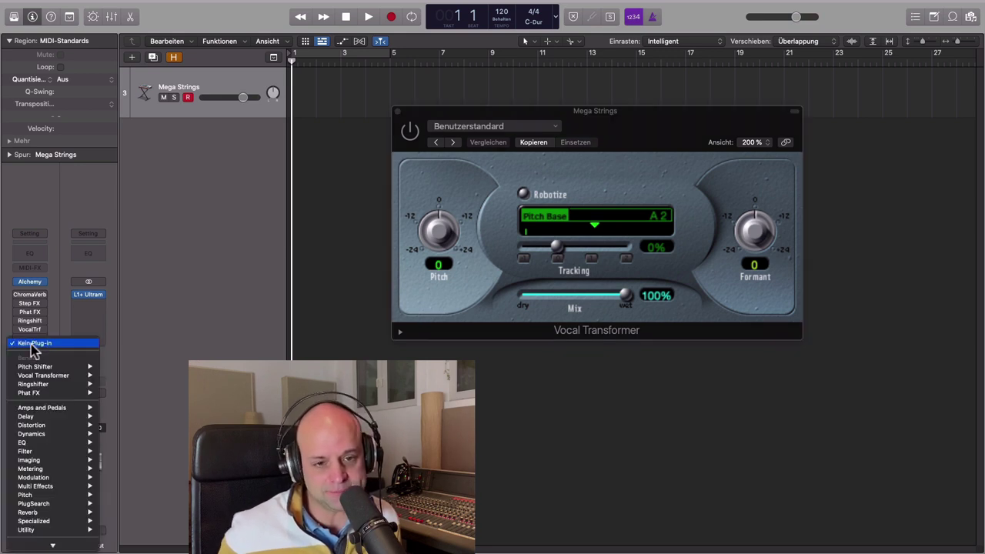
mouse_move(63, 551)
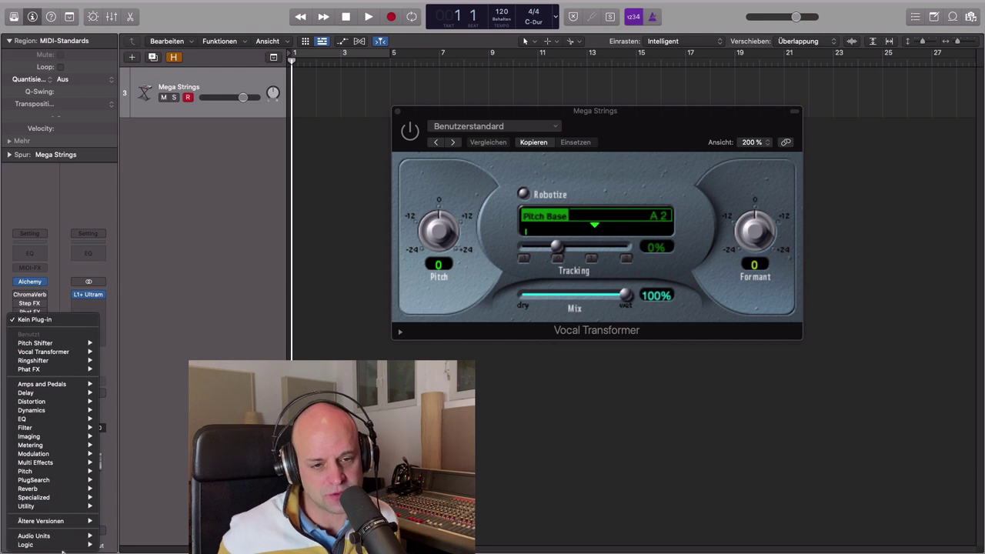
mouse_move(42, 524)
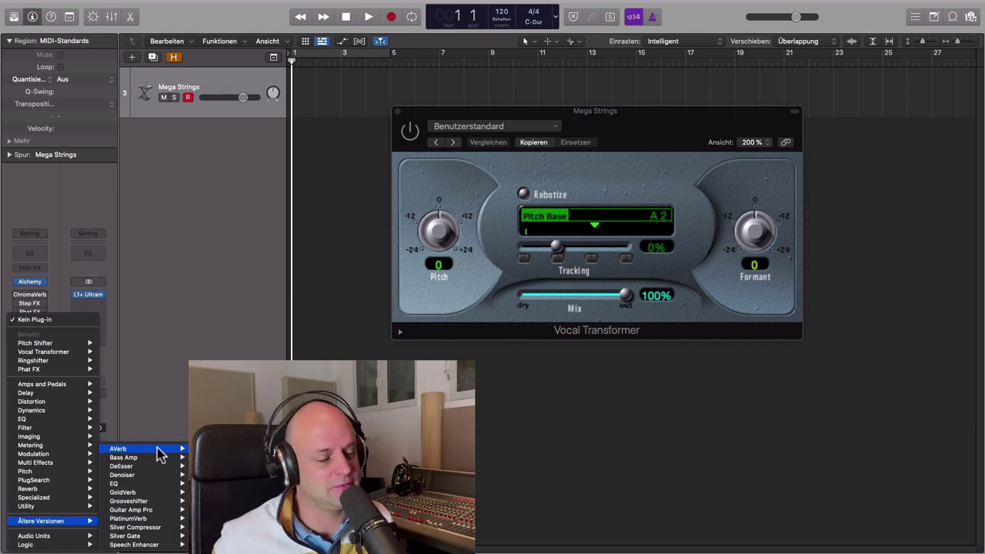
left_click(195, 379)
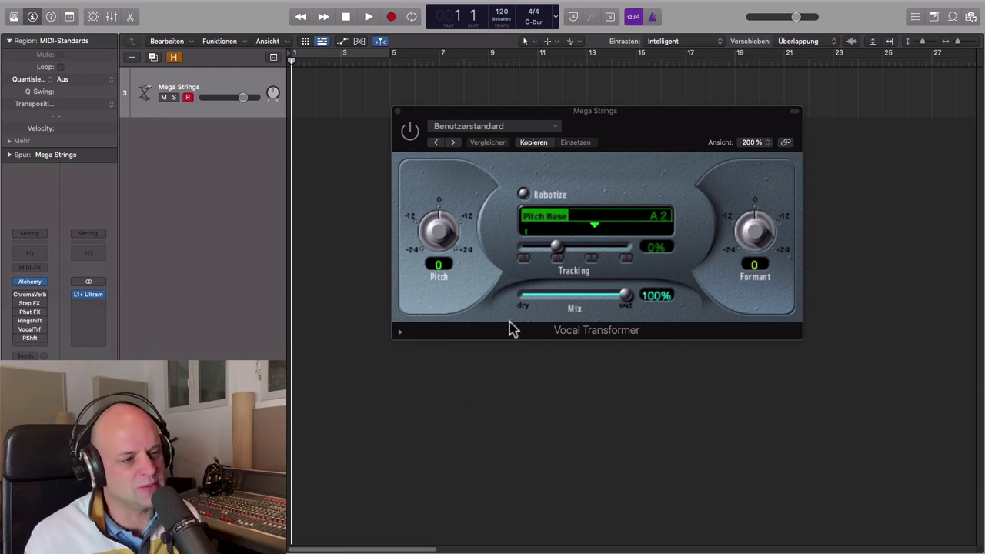
Step: Activate Vocal Transformer, vary its Formant setting and return it to 0, and close the plug-in
left_click_drag(643, 127, 638, 154)
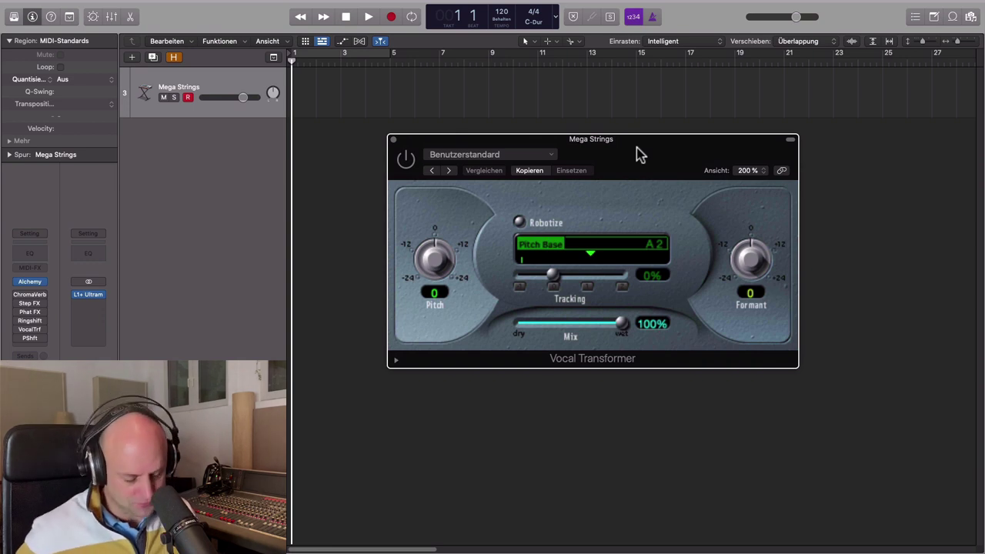
left_click_drag(657, 157, 657, 159)
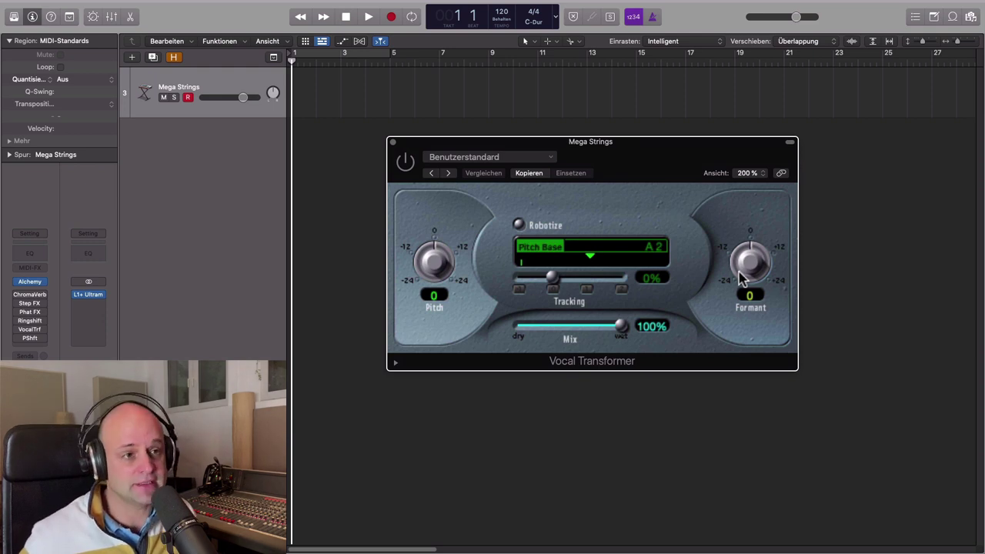
left_click(406, 163)
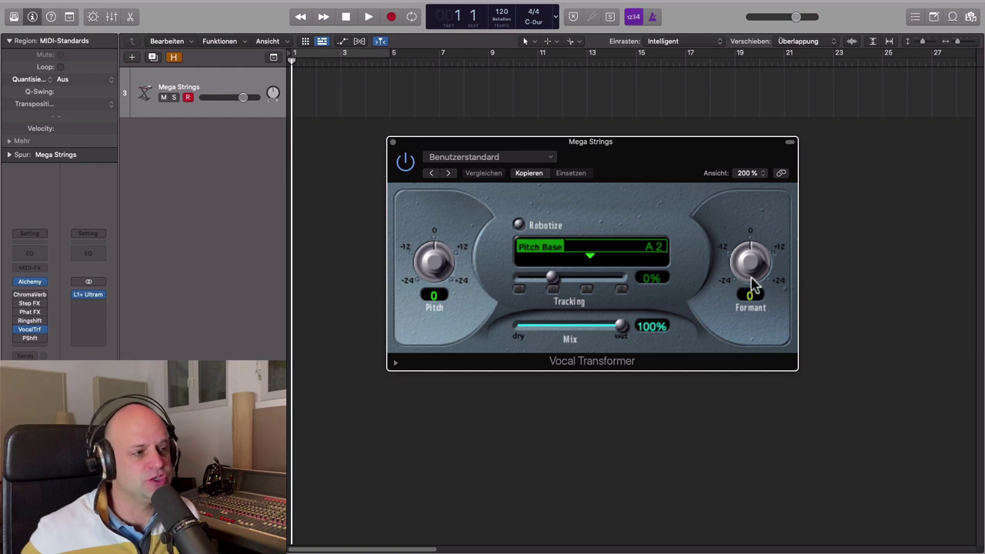
left_click_drag(753, 274, 724, 273)
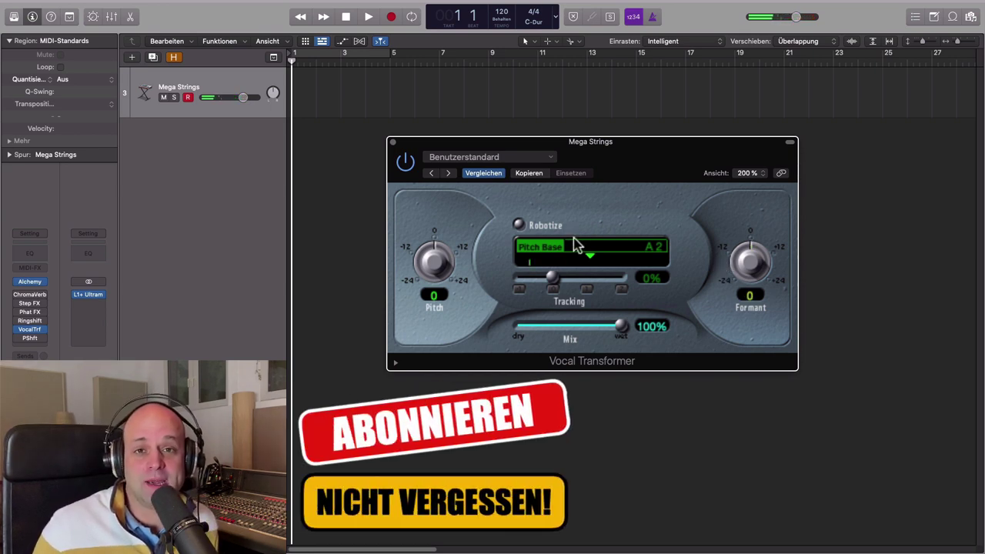
left_click(394, 142)
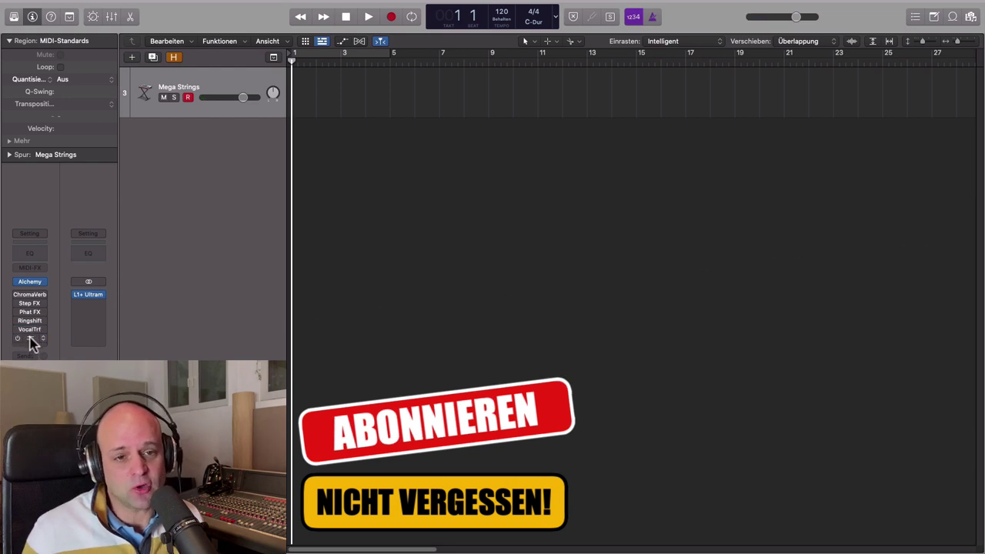
Step: Open Pitch Shifter on the Mega Strings track and reposition its window near the middle of the arrangement area
left_click(31, 342)
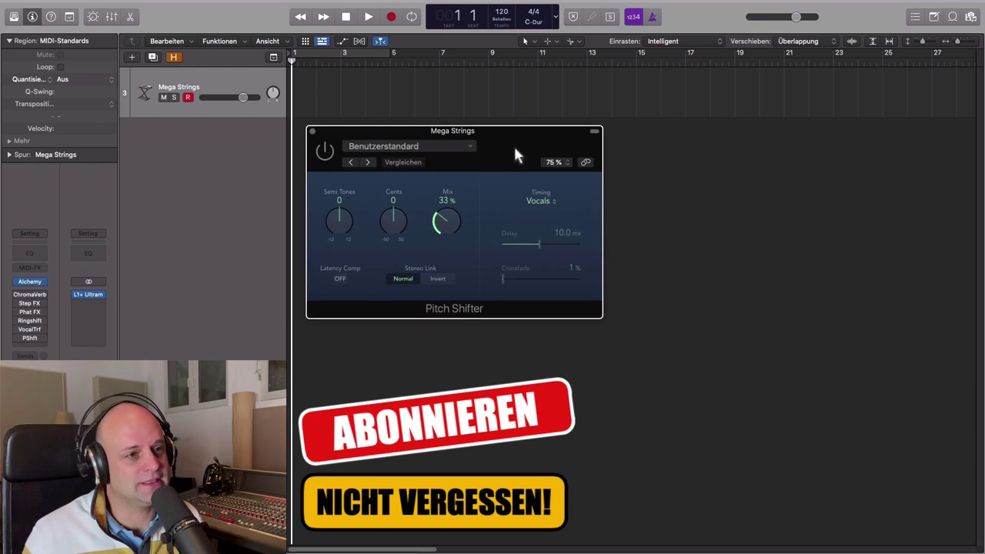
left_click_drag(512, 157, 598, 159)
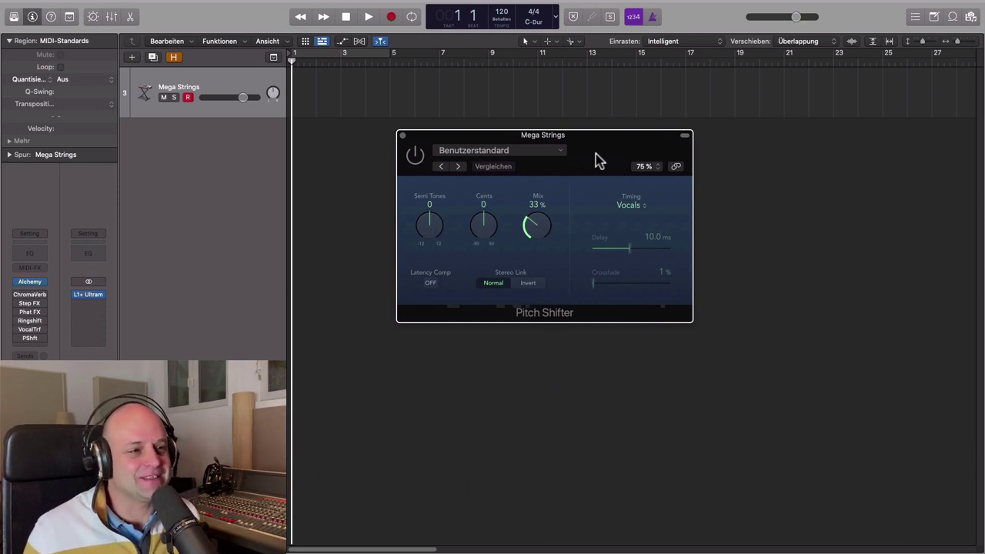
left_click_drag(596, 153, 611, 176)
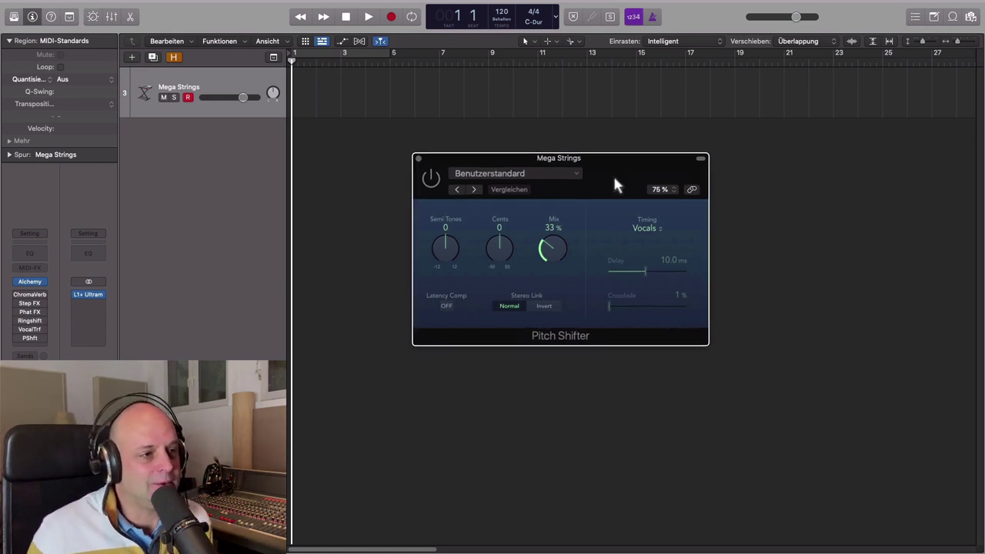
left_click_drag(613, 183, 622, 188)
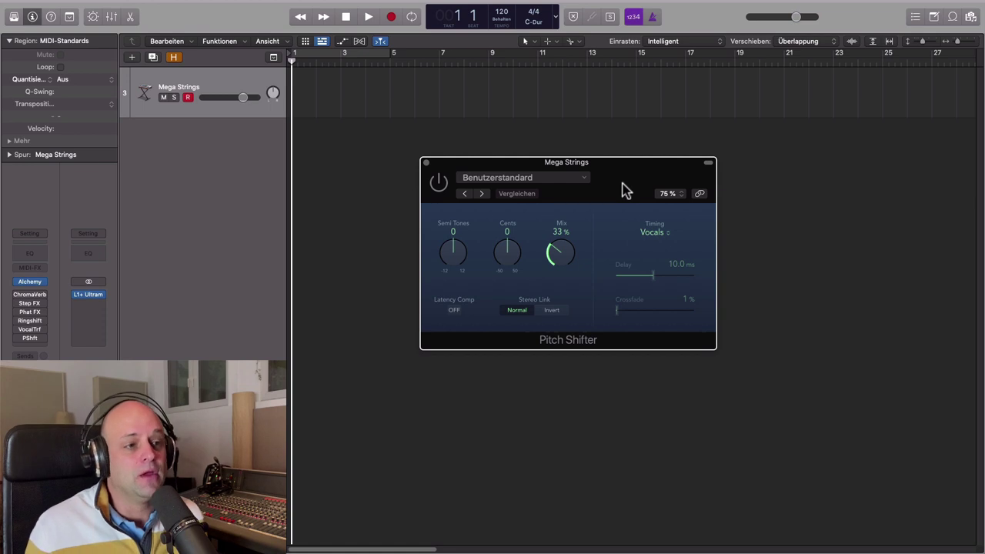
Step: Activate Pitch Shifter, set Semi Tones to 6 and Mix to 38%, and close the plug-in
left_click(438, 181)
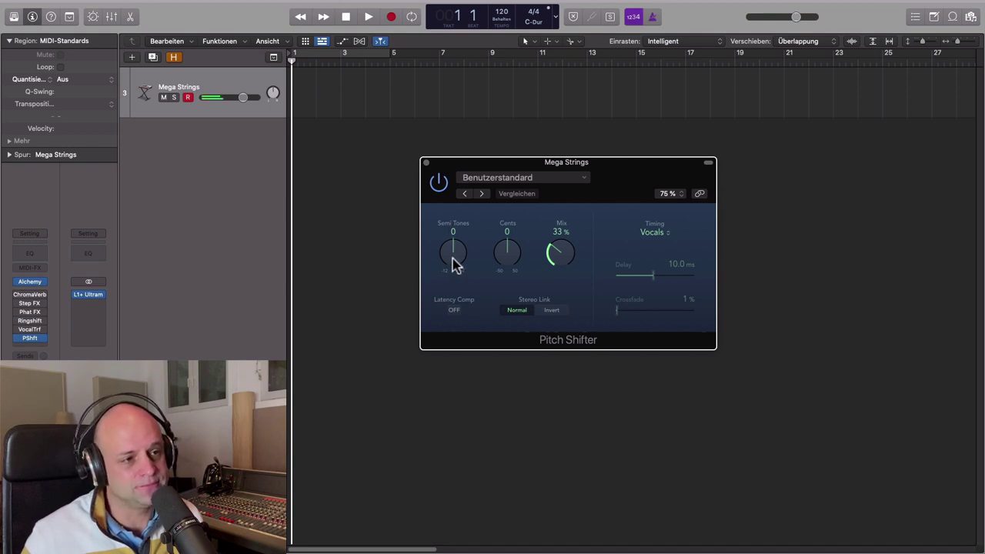
left_click_drag(452, 260, 441, 216)
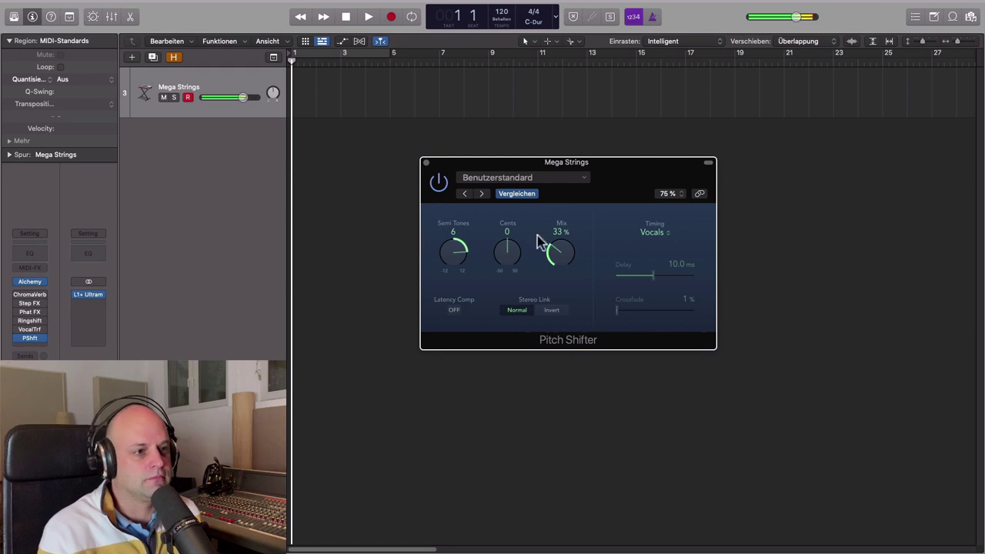
left_click_drag(556, 263, 540, 251)
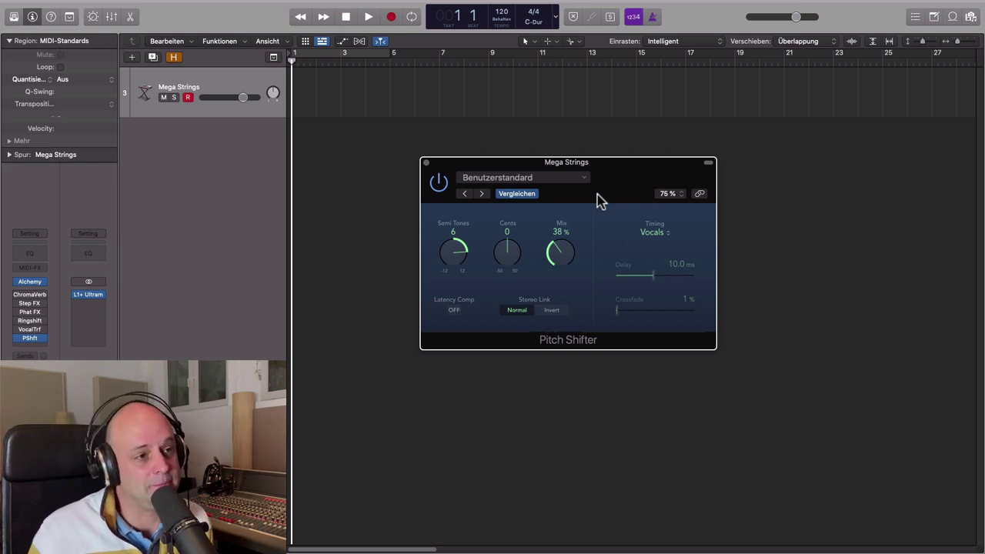
left_click(426, 163)
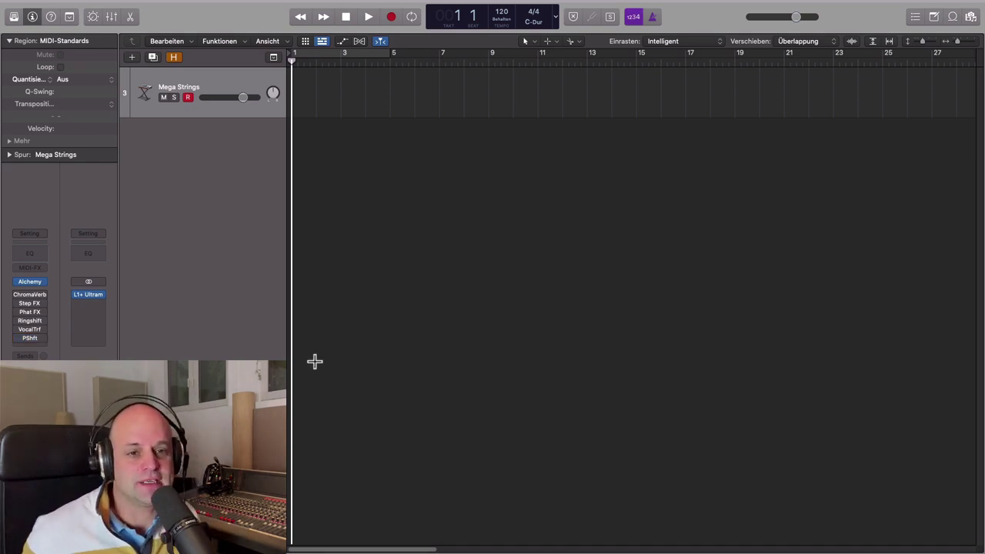
Step: Activate the ChromaVerb insert on the Mega Strings track
left_click(17, 294)
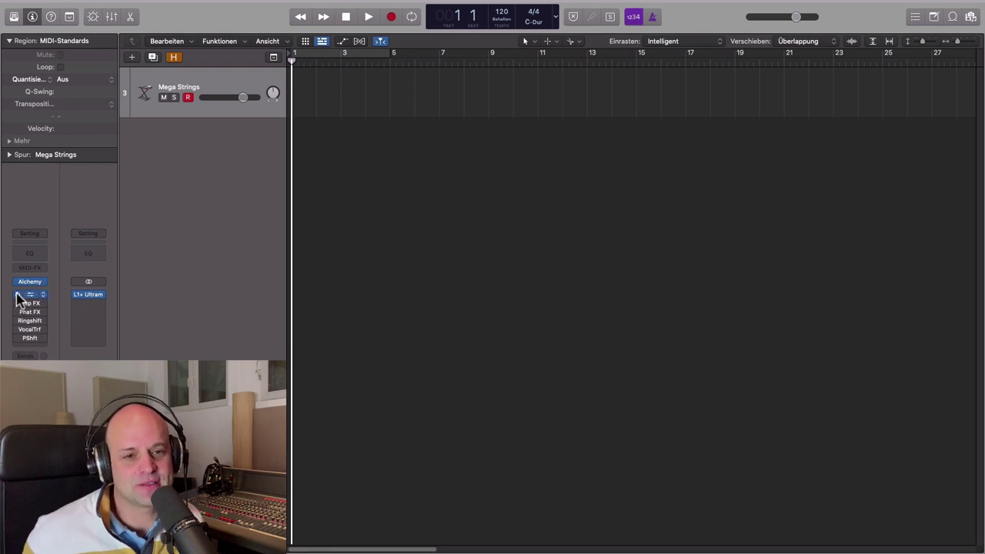